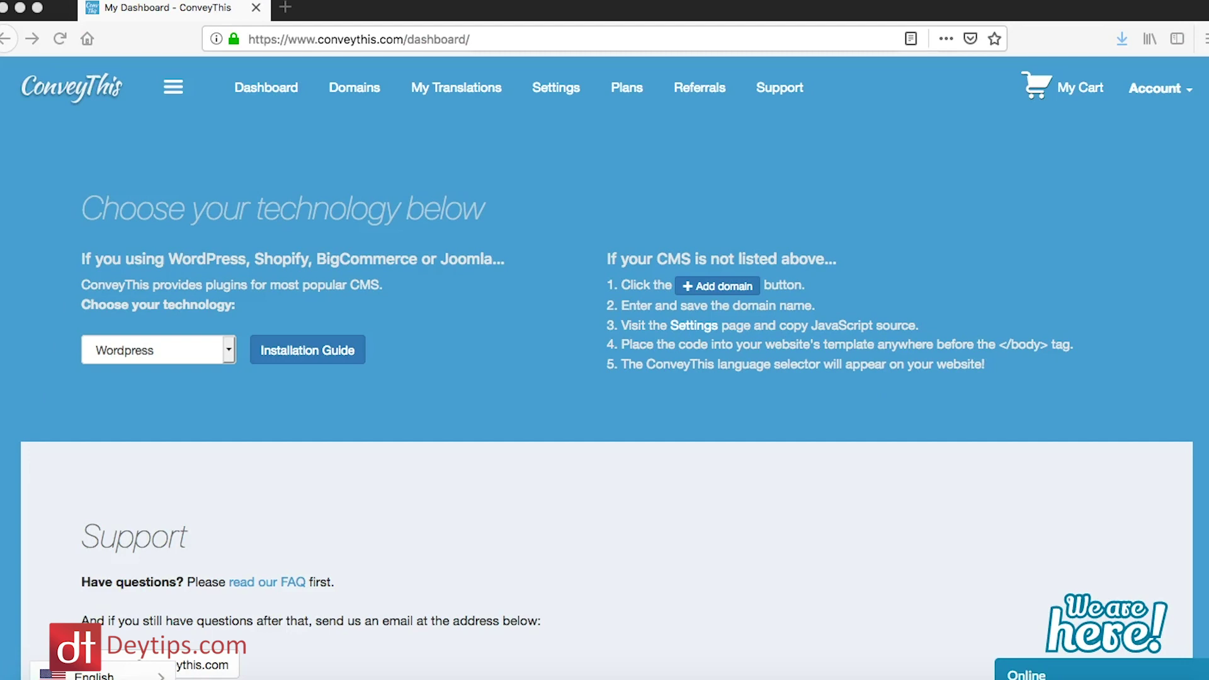
Step: Scroll the dashboard to 'Choose your technology' and open the list showing Shopify, BigCommerce, Joomla and Wix
scroll(363, 453, up, 10)
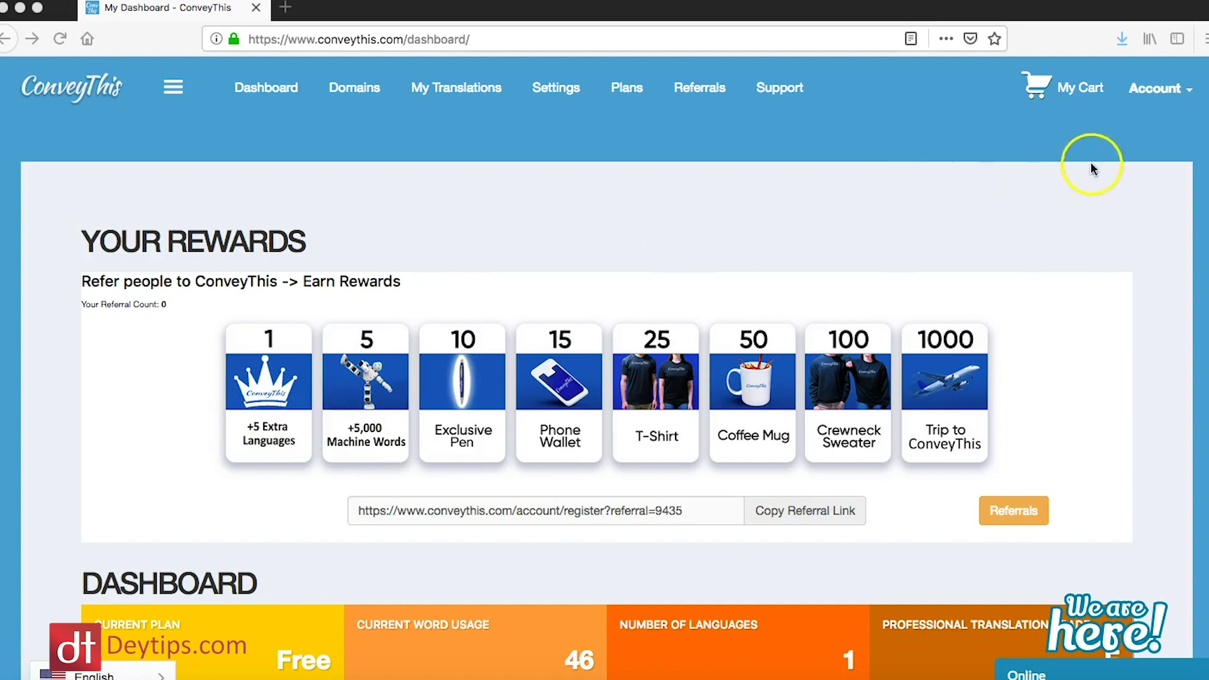
scroll(1131, 325, down, 15)
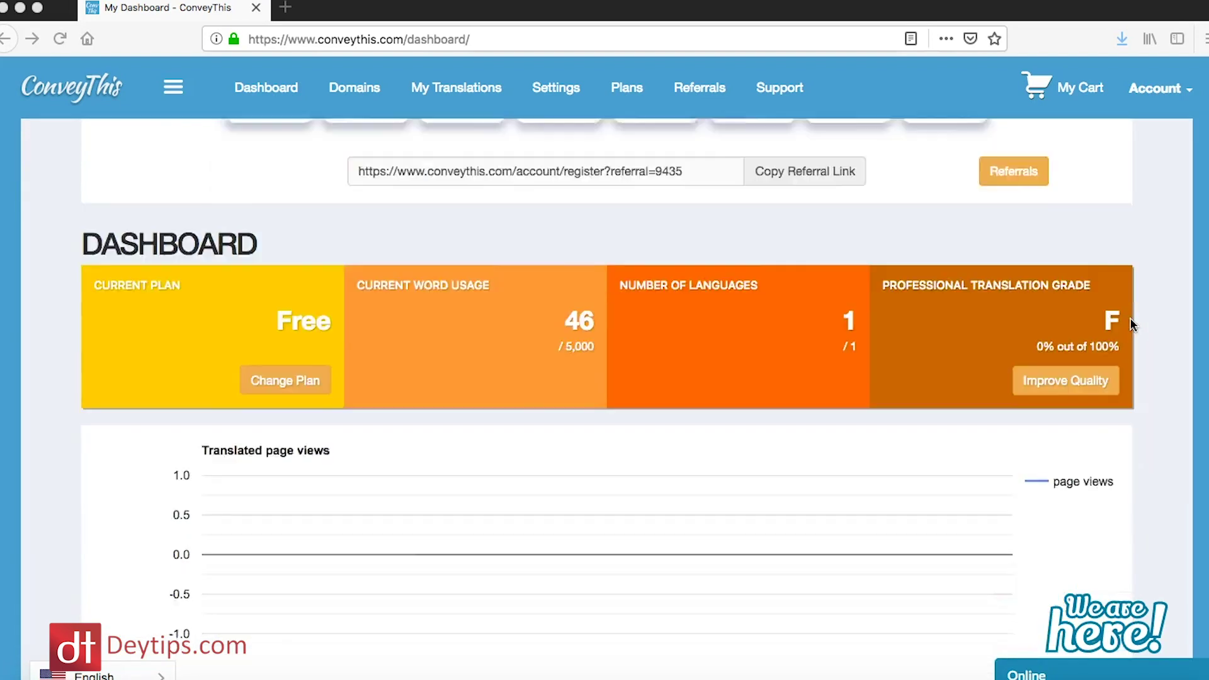
scroll(1131, 324, down, 2)
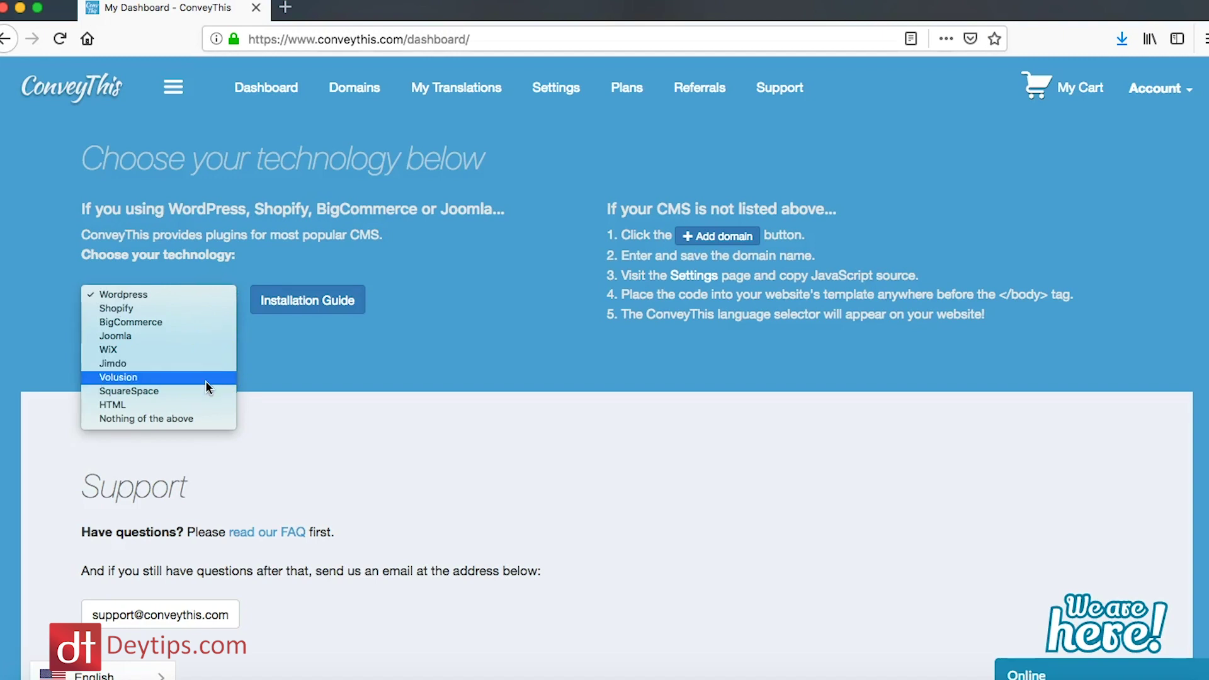
Step: Close the technology list with Wordpress kept and show the My Domains page for deytips.myshopify.com
click(206, 405)
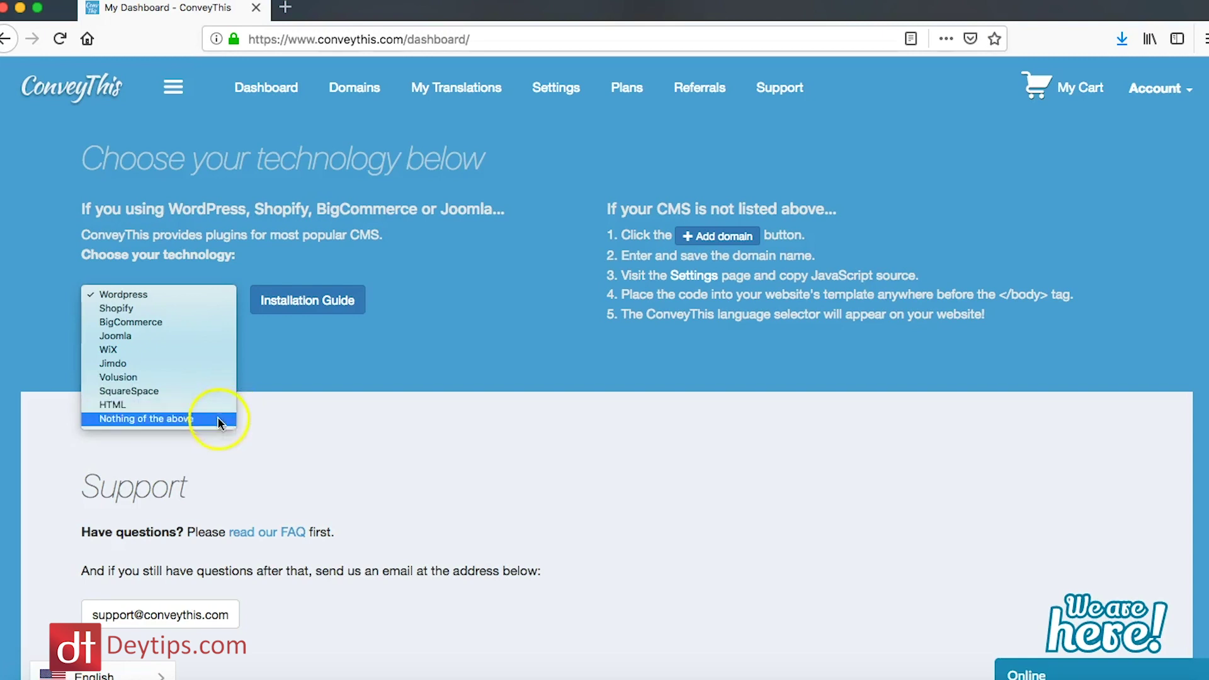
click(379, 365)
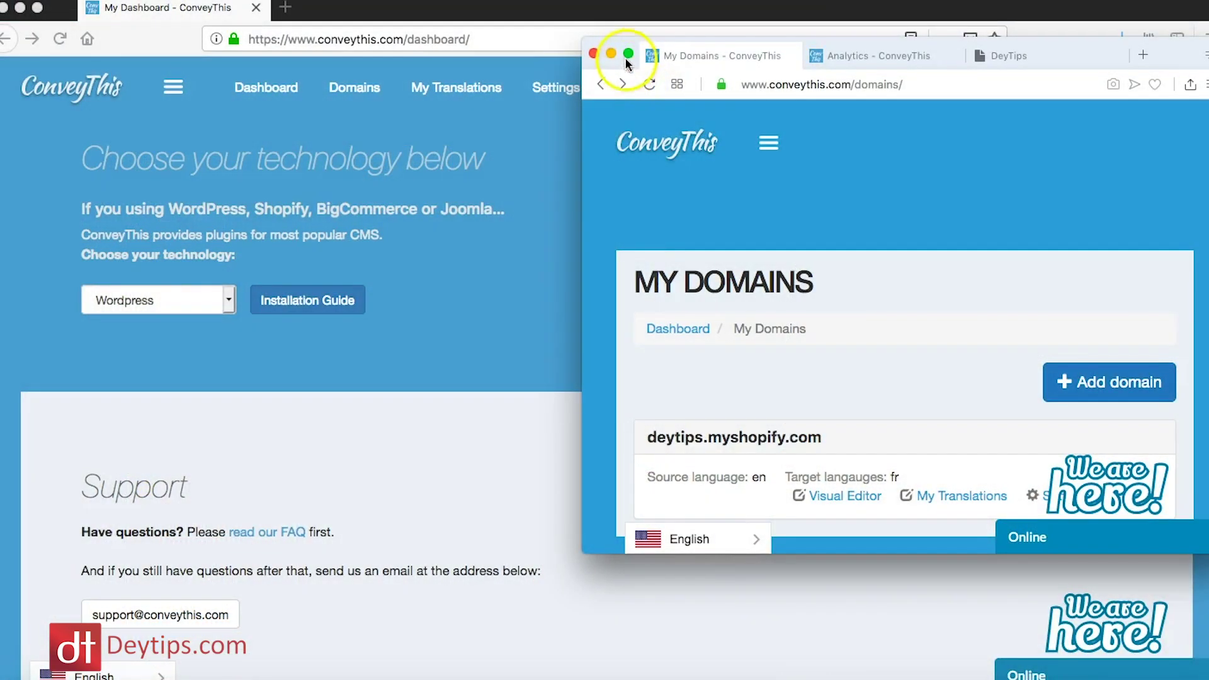
Step: Find ConveyThis in the Shopify App Store by searching 'convey thi', add it, and launch ConveyThis Translate
click(627, 58)
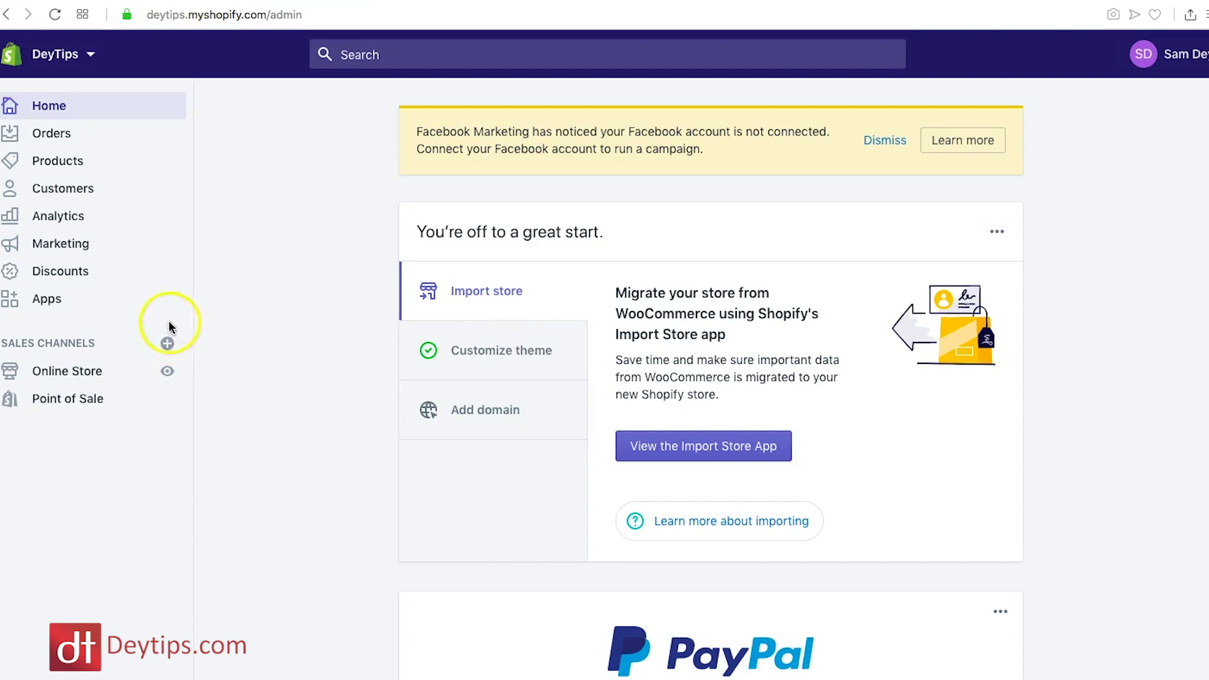
click(99, 301)
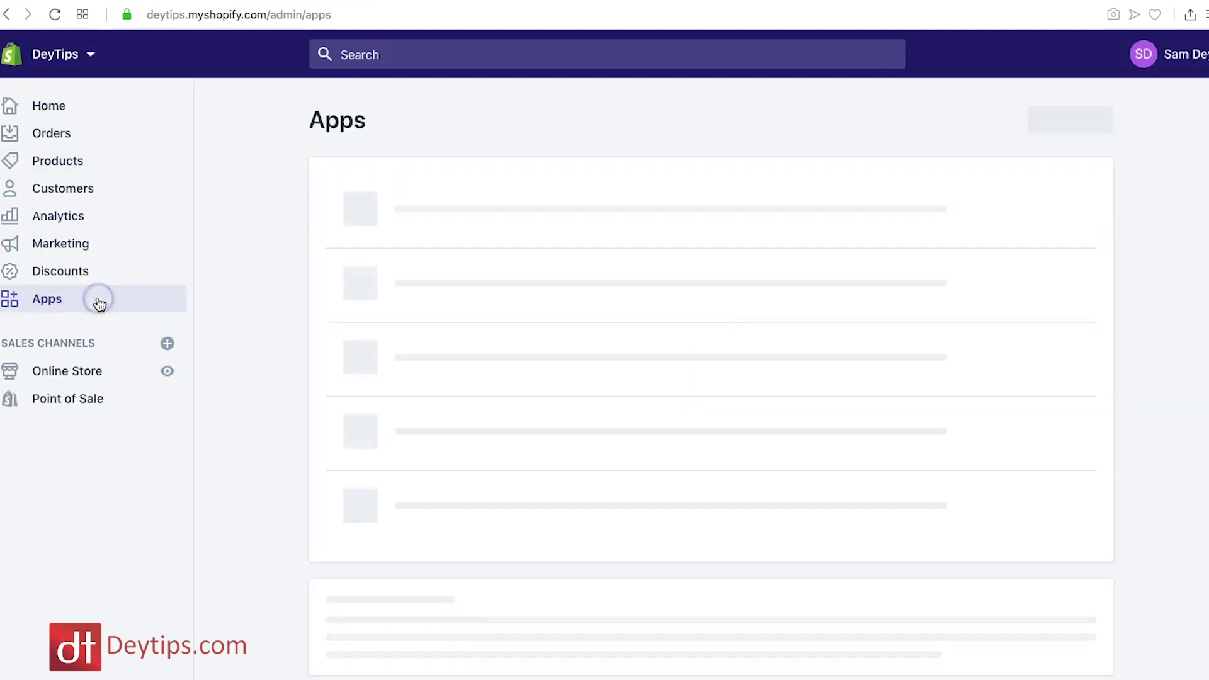
click(1036, 123)
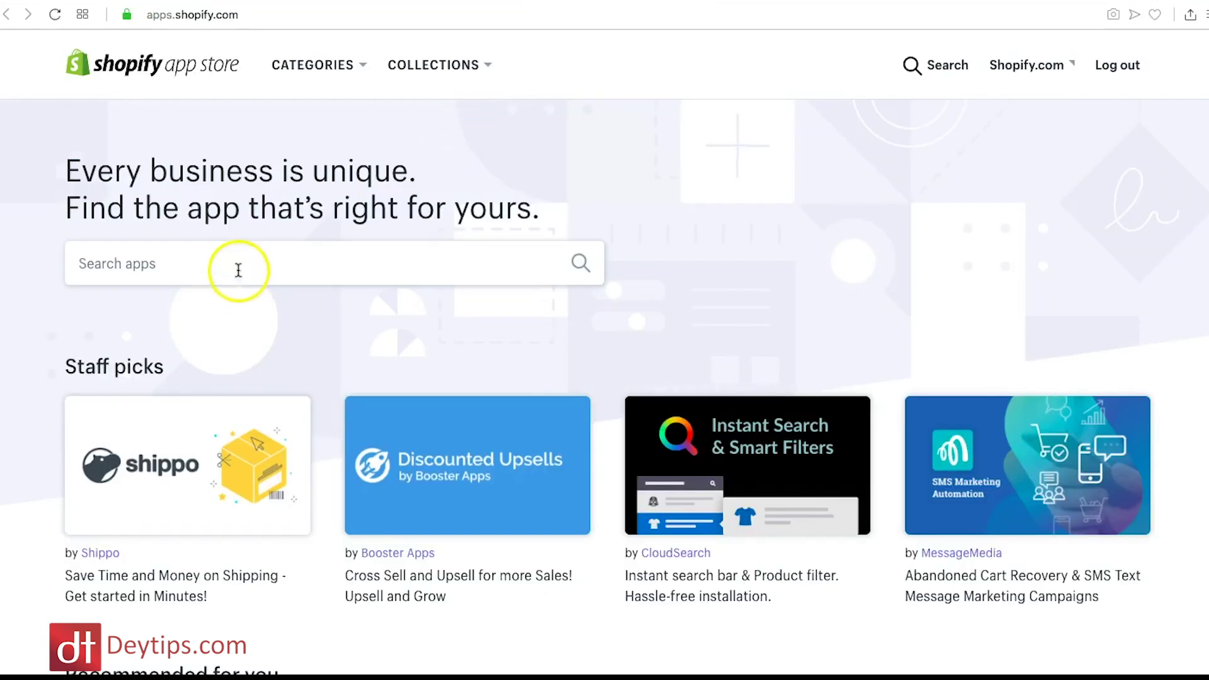
click(240, 264)
text(convey this)
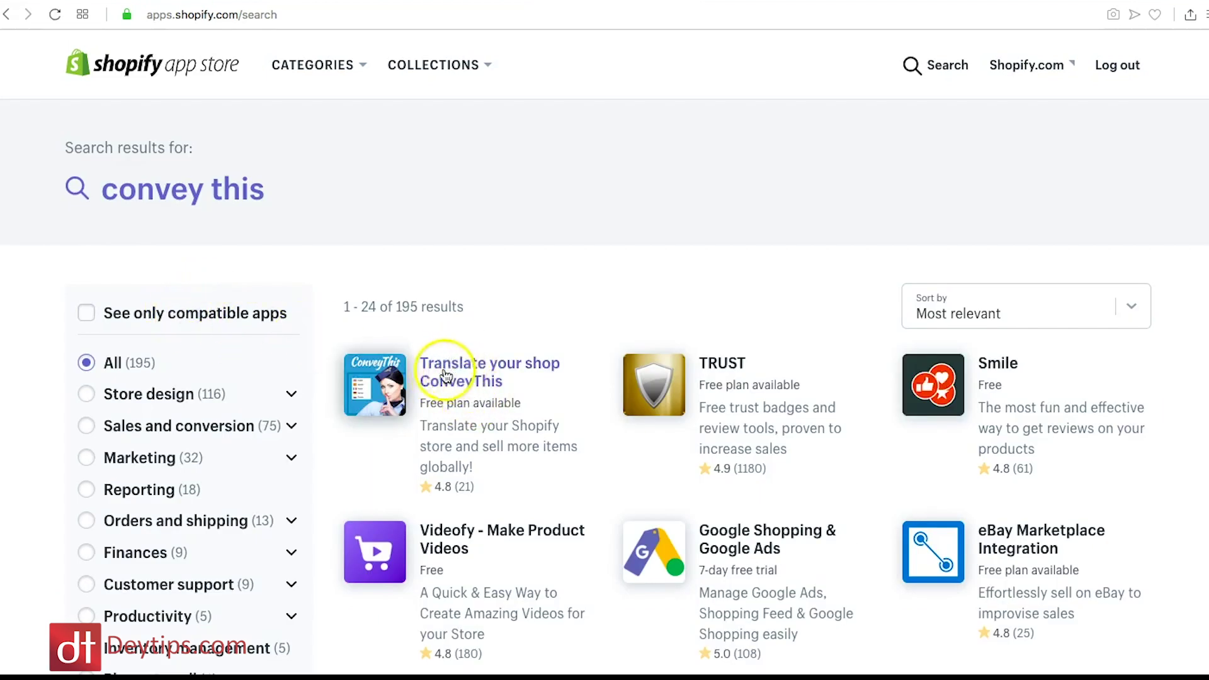
click(477, 371)
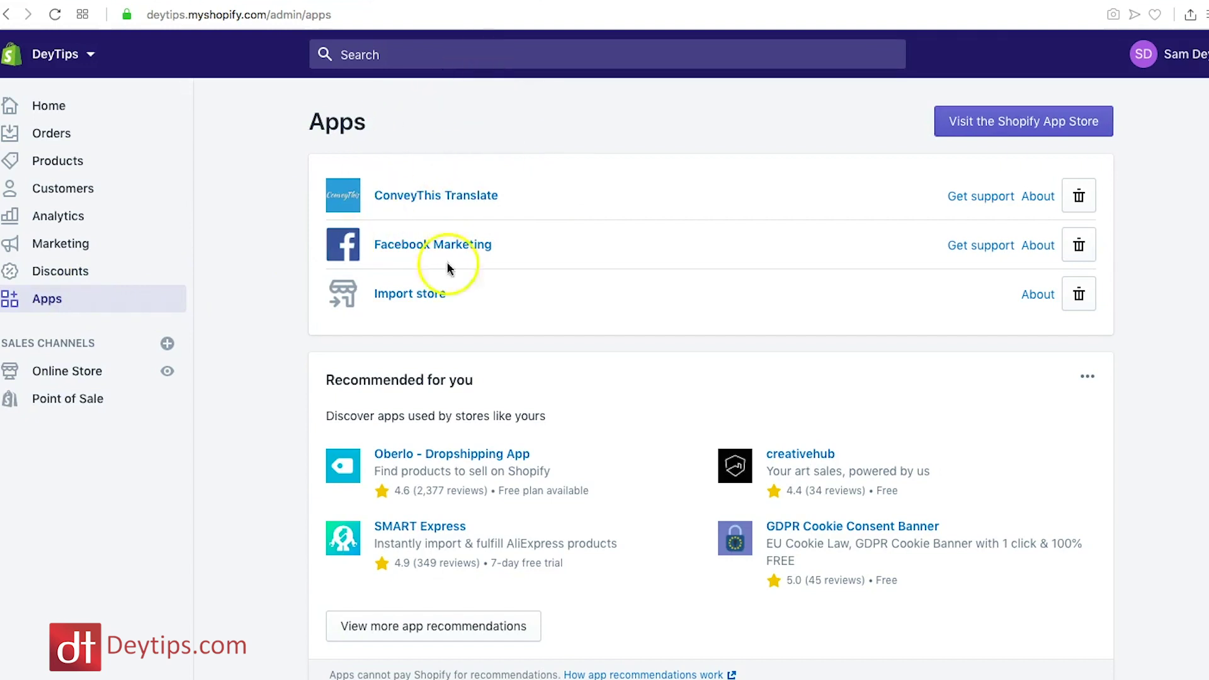
click(454, 197)
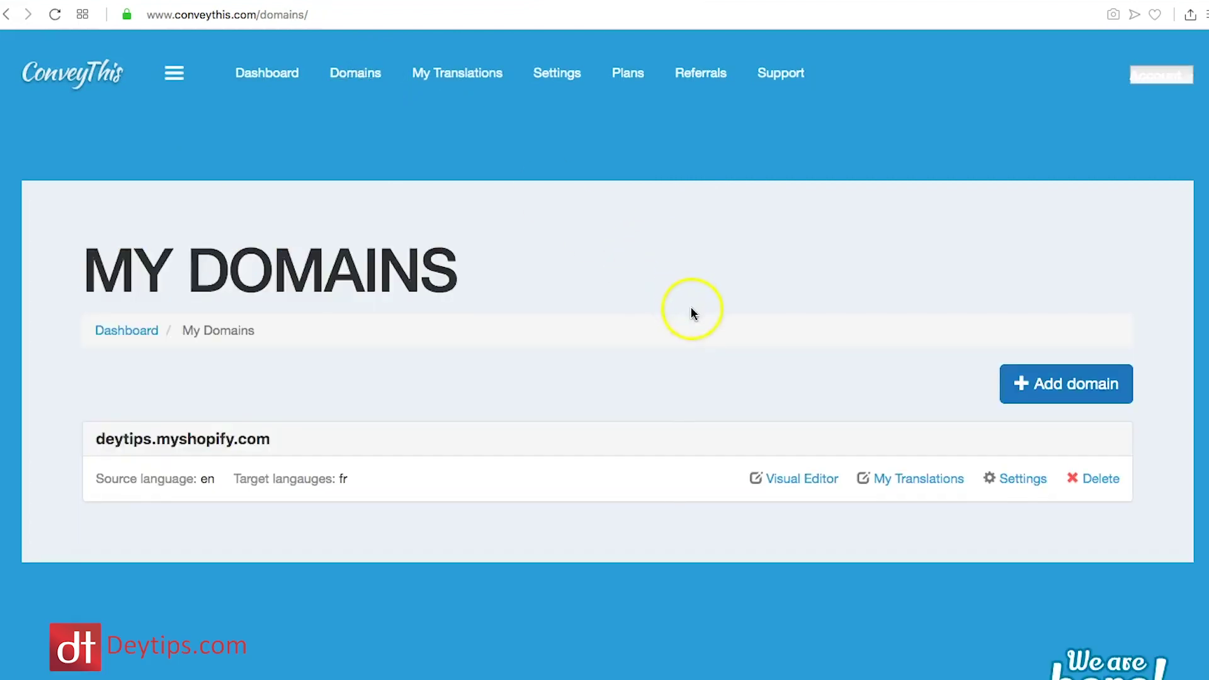
scroll(680, 313, down, 2)
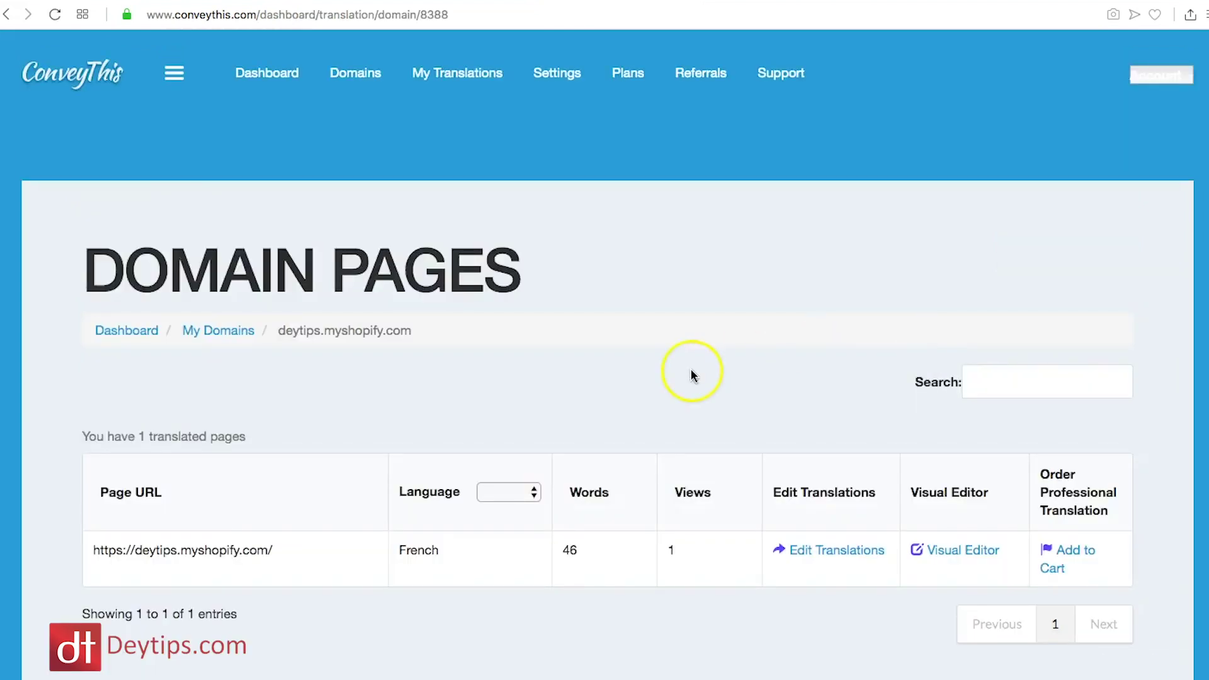
scroll(691, 374, down, 3)
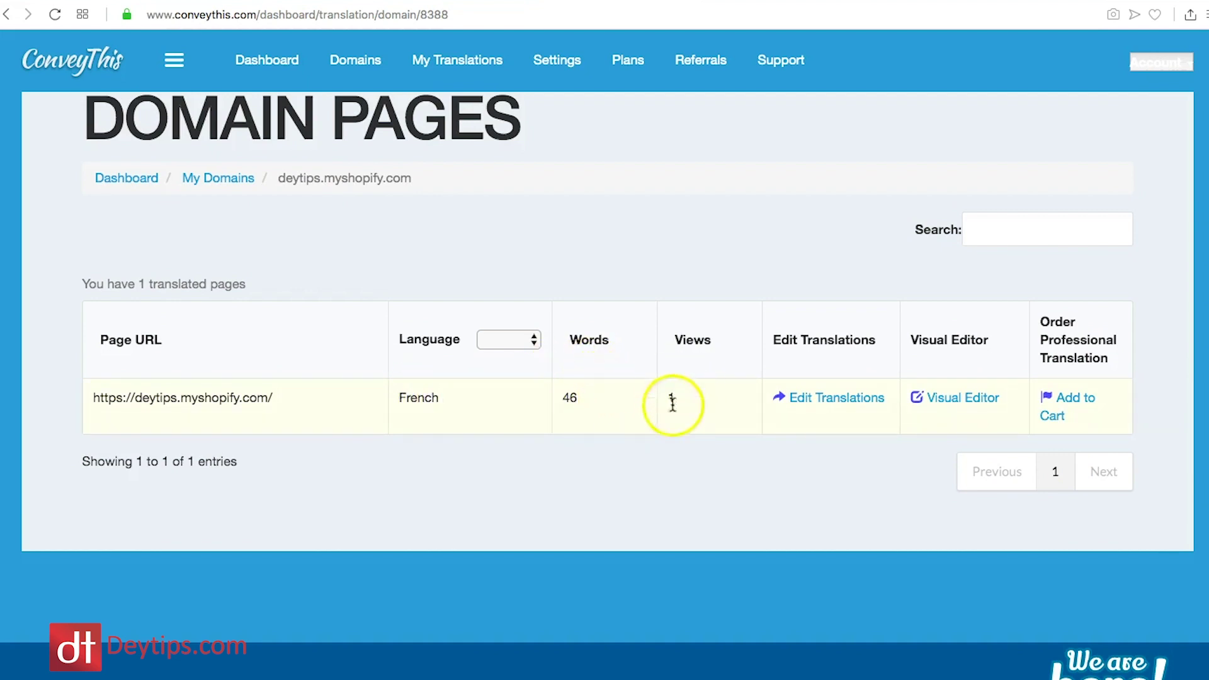
scroll(691, 385, up, 3)
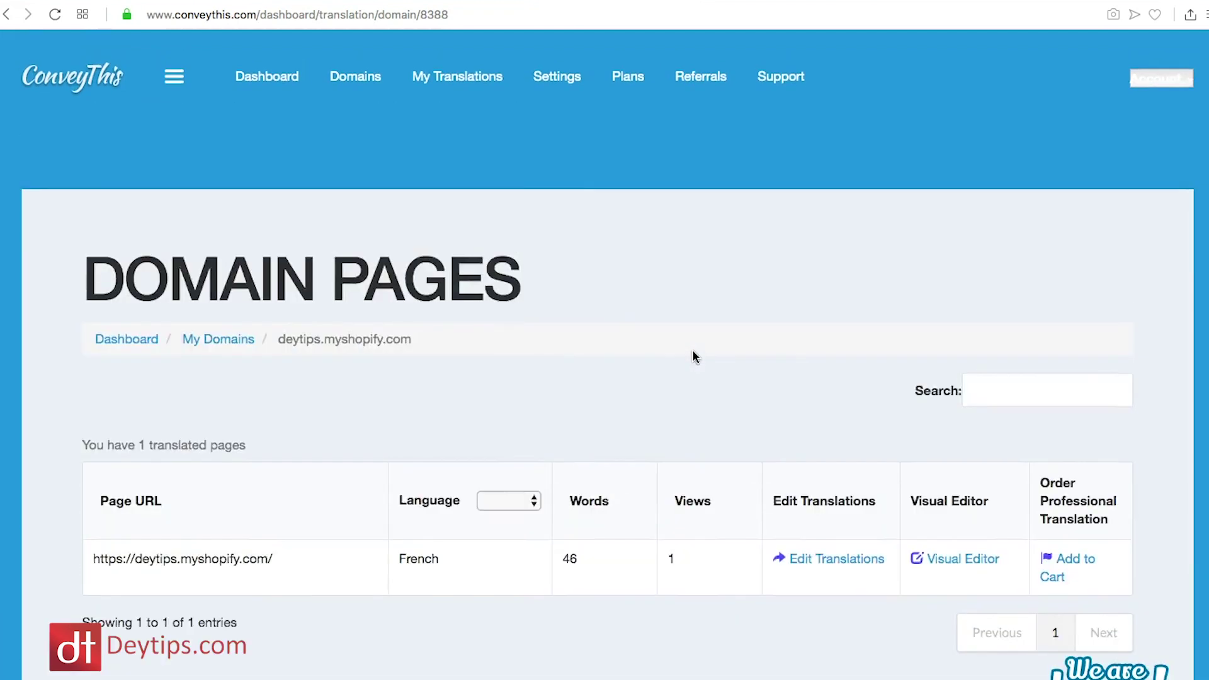
click(92, 90)
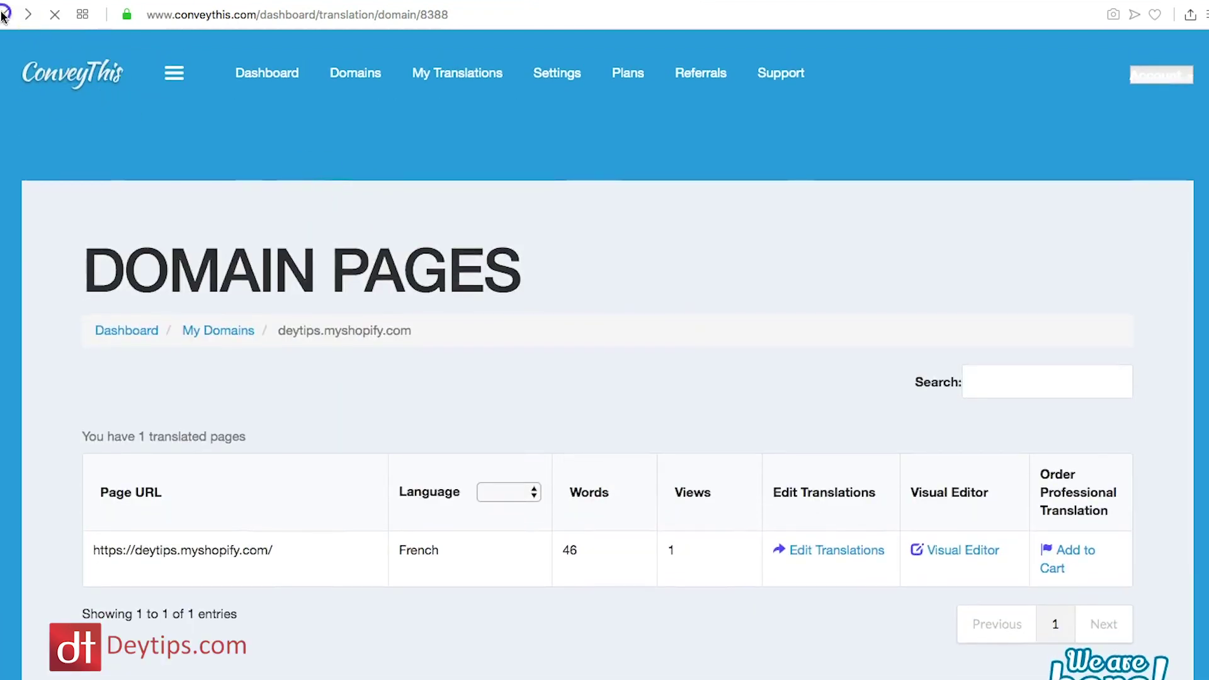
click(5, 14)
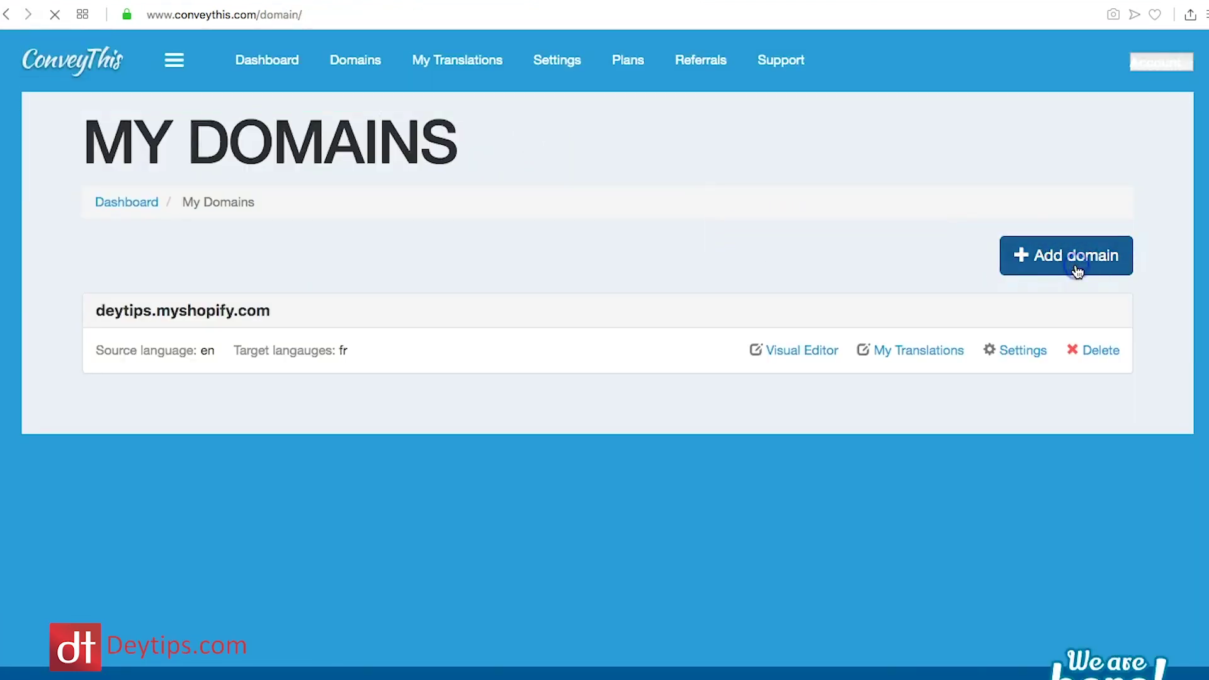
click(1077, 269)
click(380, 411)
click(353, 409)
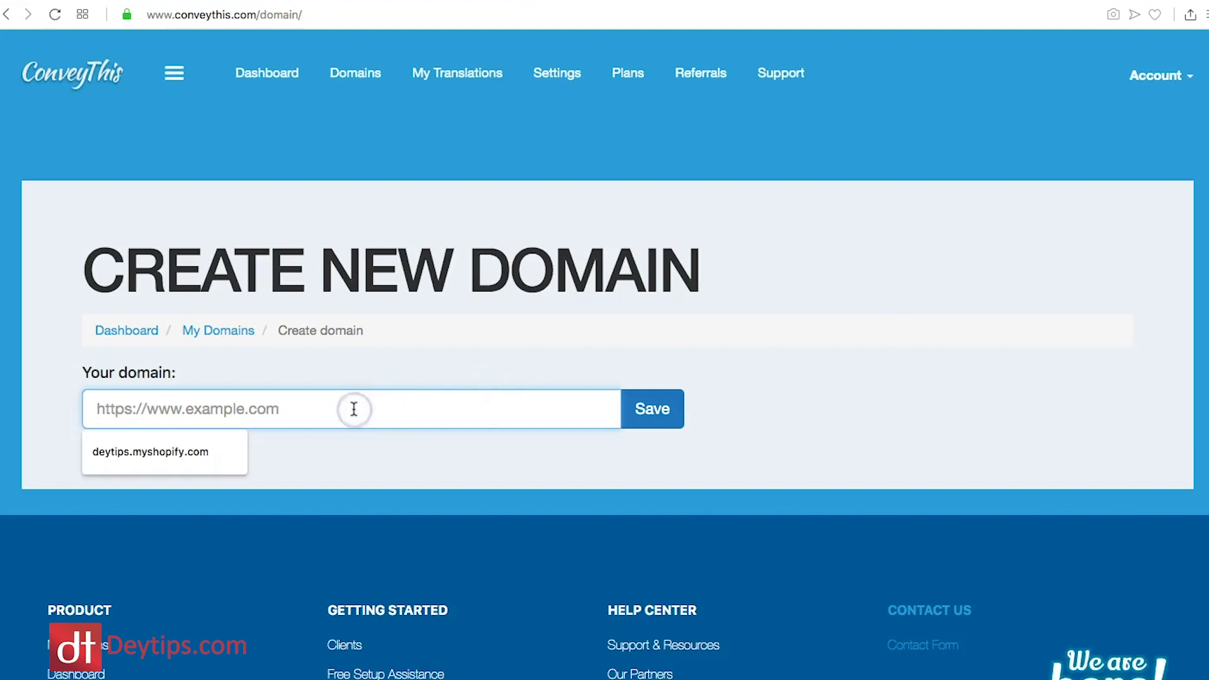
text(www.deytips.com)
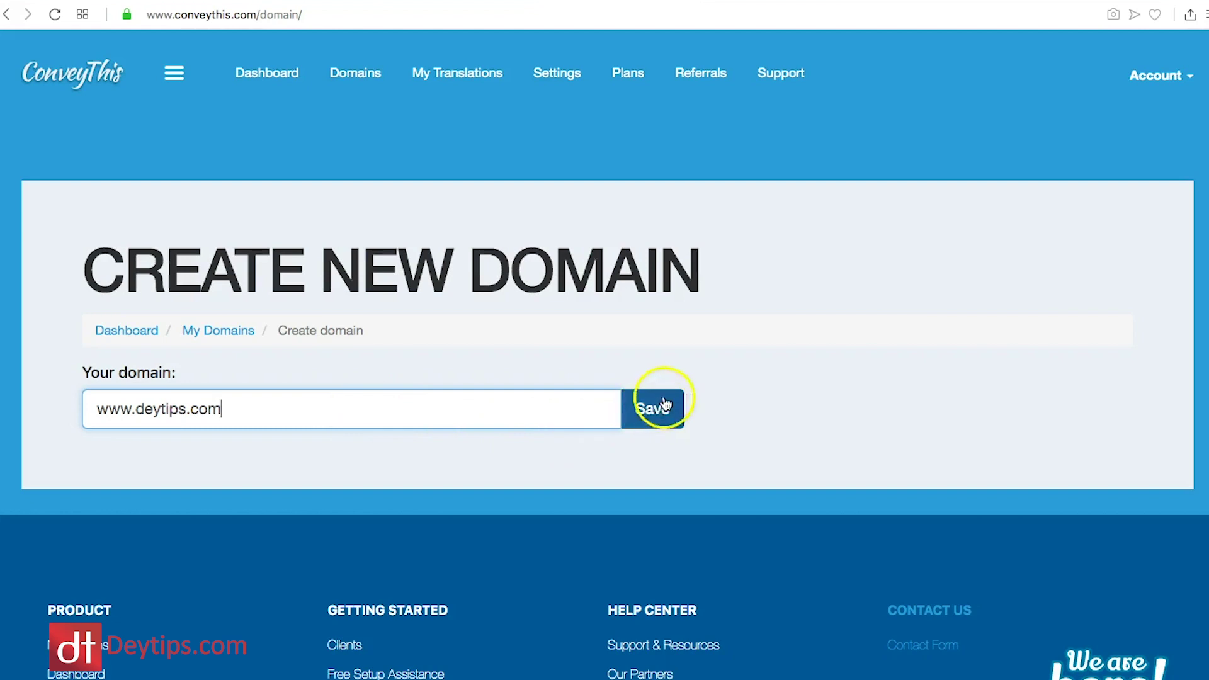
click(666, 403)
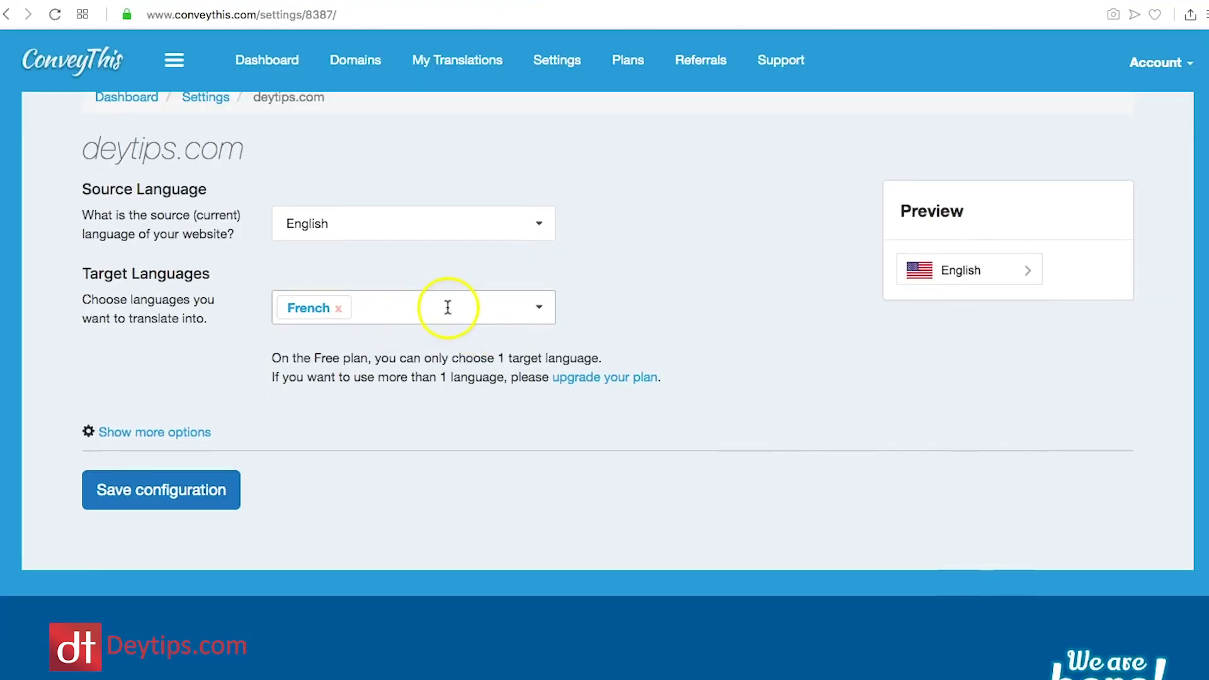
Step: Remove French from the target languages and browse the available language list
click(539, 310)
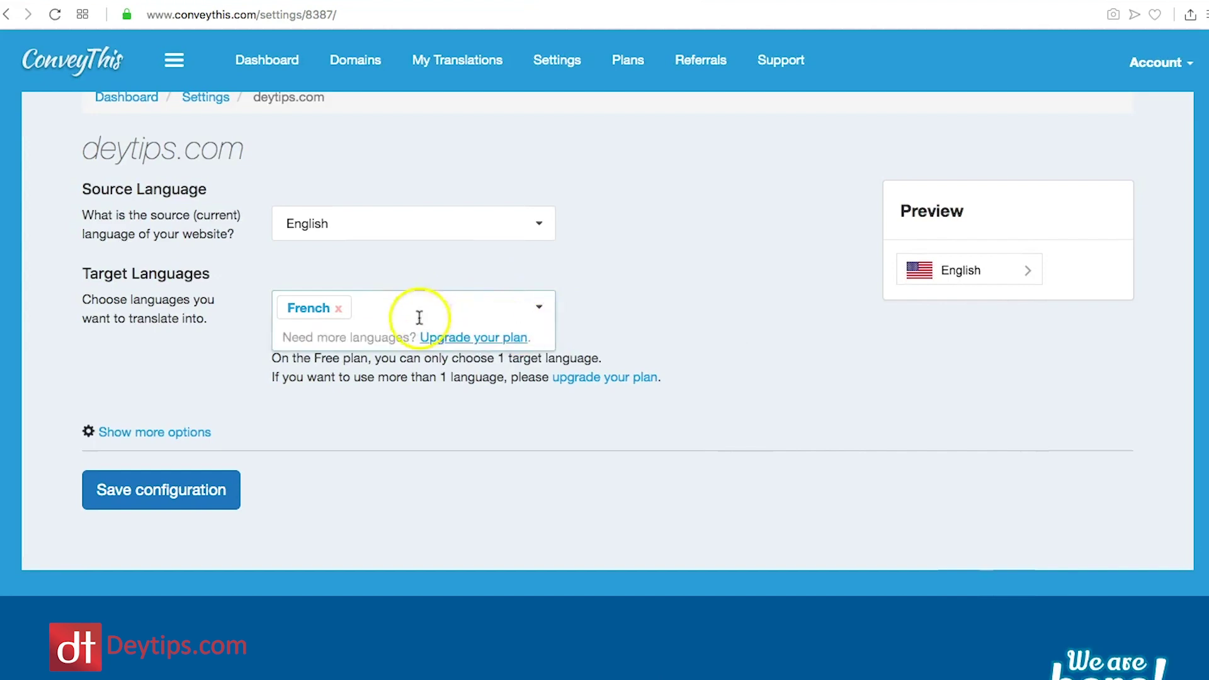
click(397, 303)
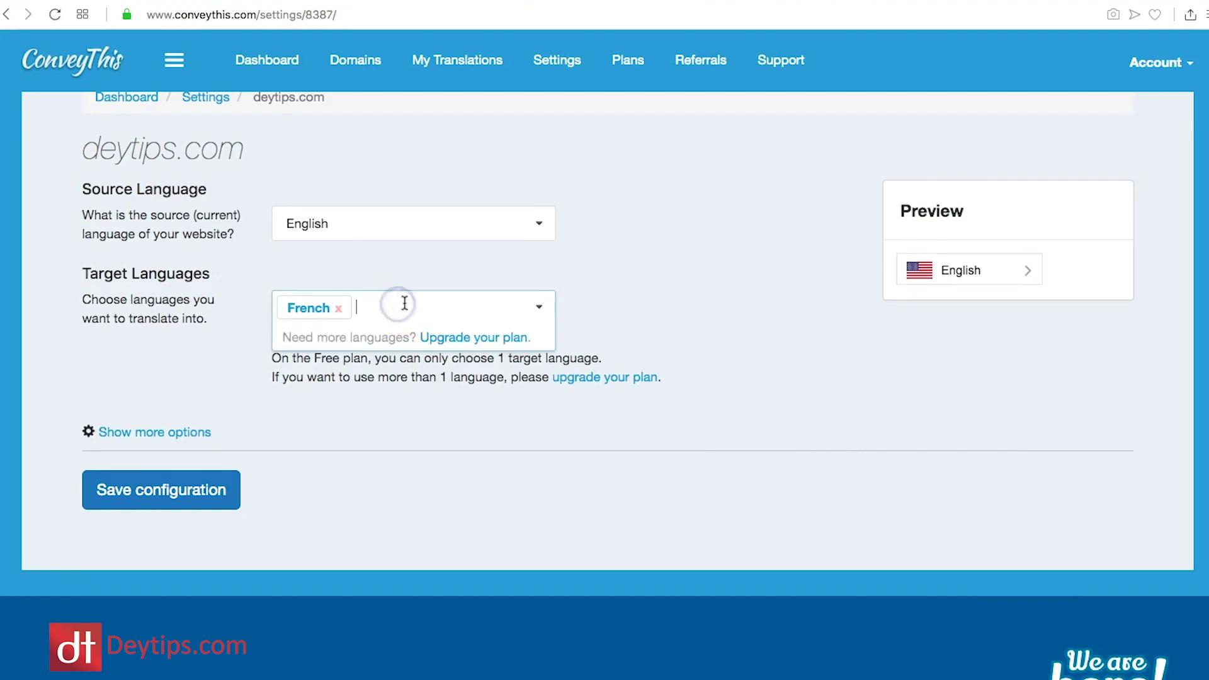
click(334, 311)
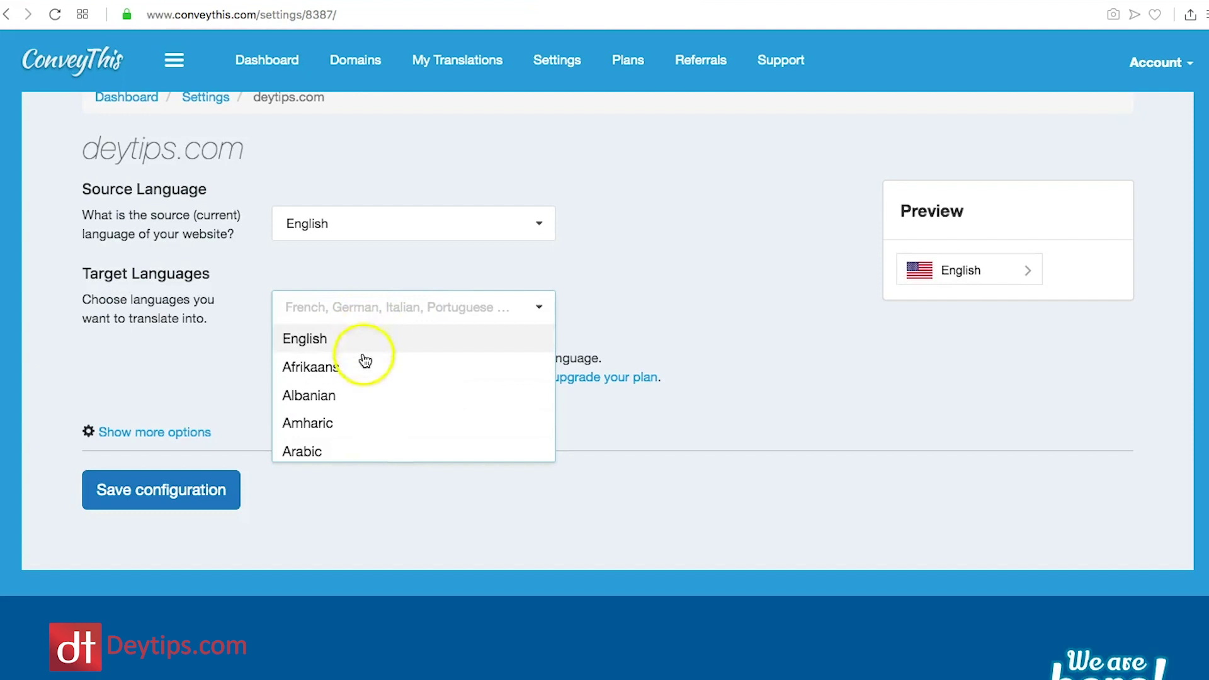
scroll(365, 393, down, 10)
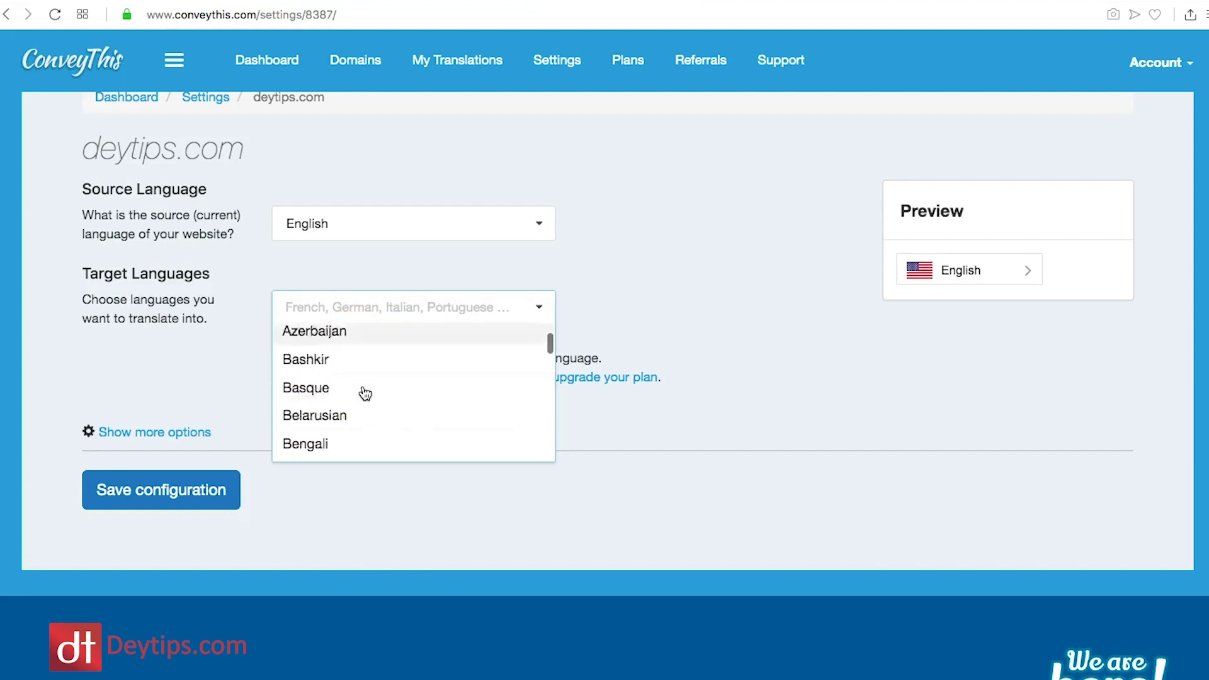
scroll(365, 394, down, 10)
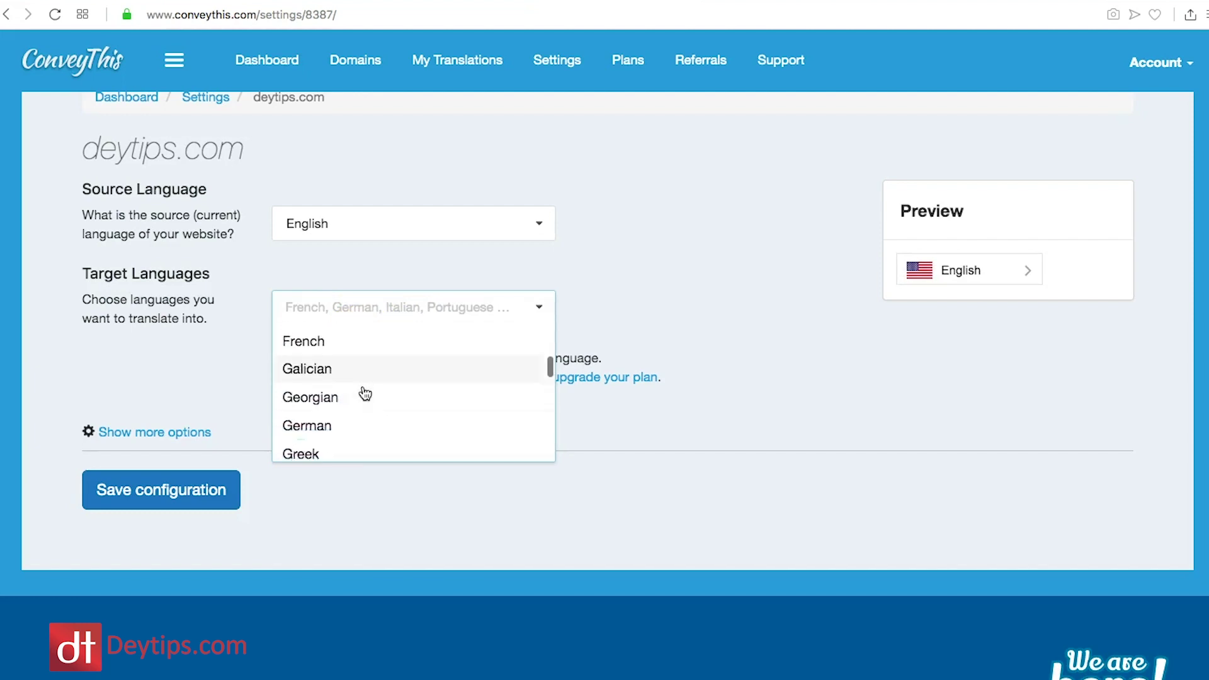
scroll(365, 393, down, 8)
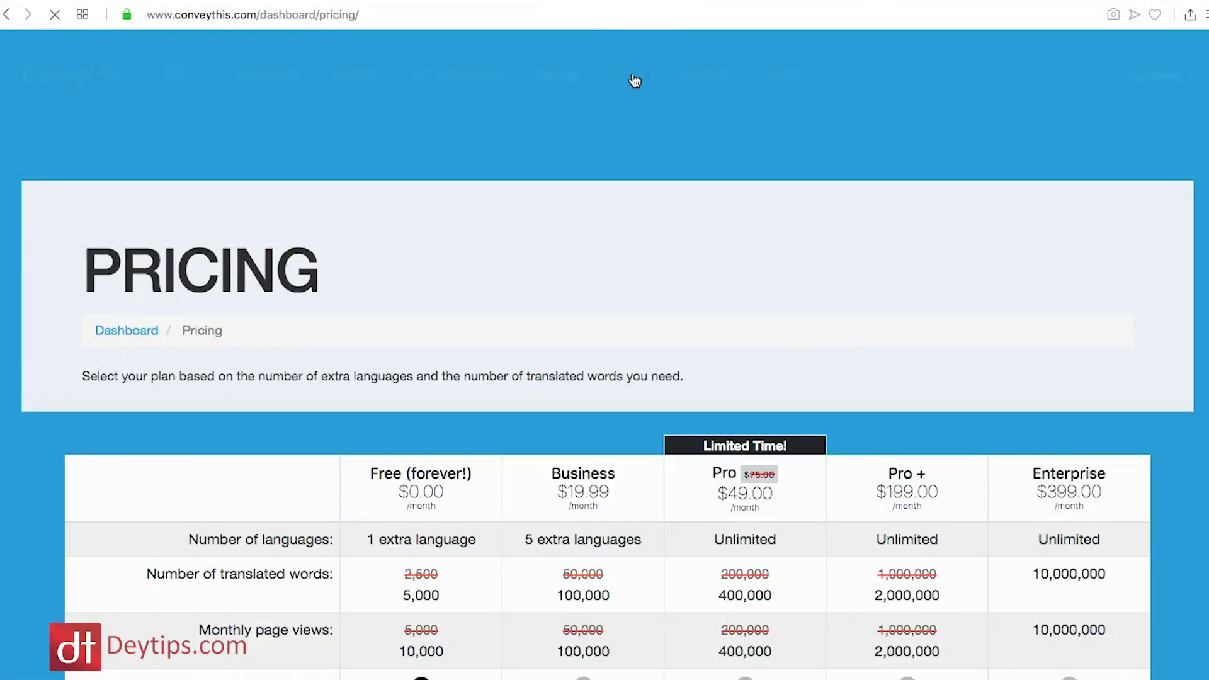
Step: Compare translated words and page views across the Free, Business, Pro, Pro+ and Enterprise plans
scroll(943, 288, down, 5)
click(339, 75)
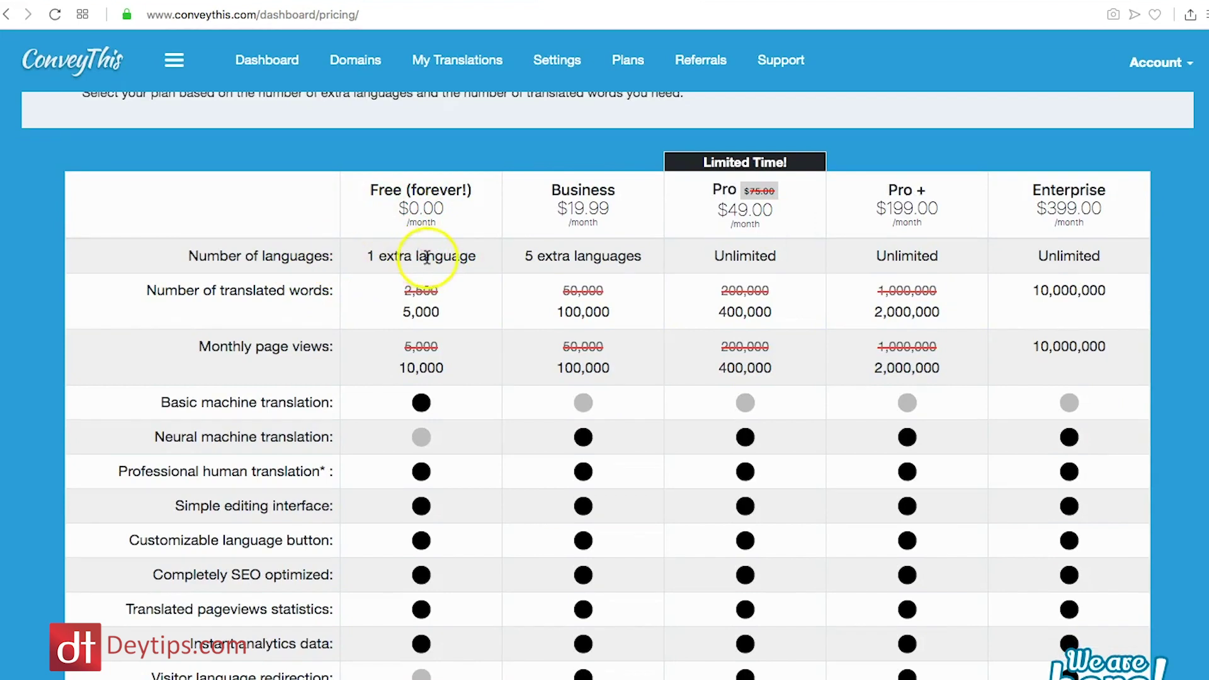
scroll(448, 281, down, 1)
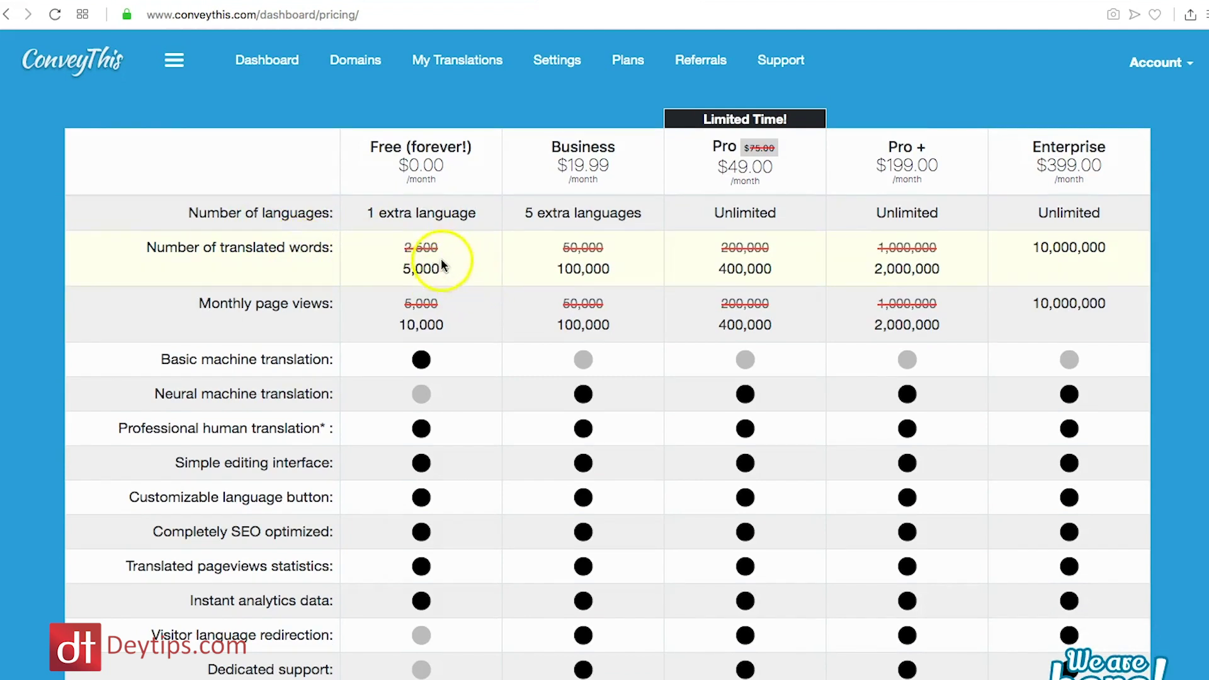
scroll(445, 275, down, 2)
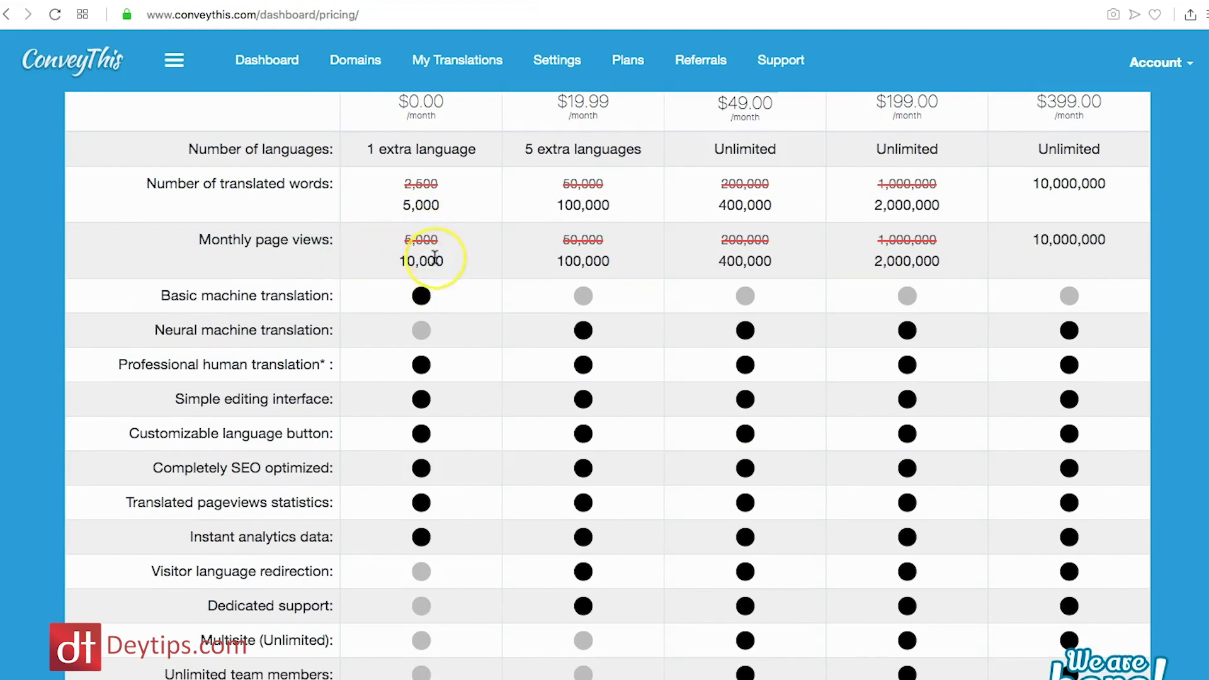
scroll(435, 257, down, 10)
scroll(434, 257, up, 5)
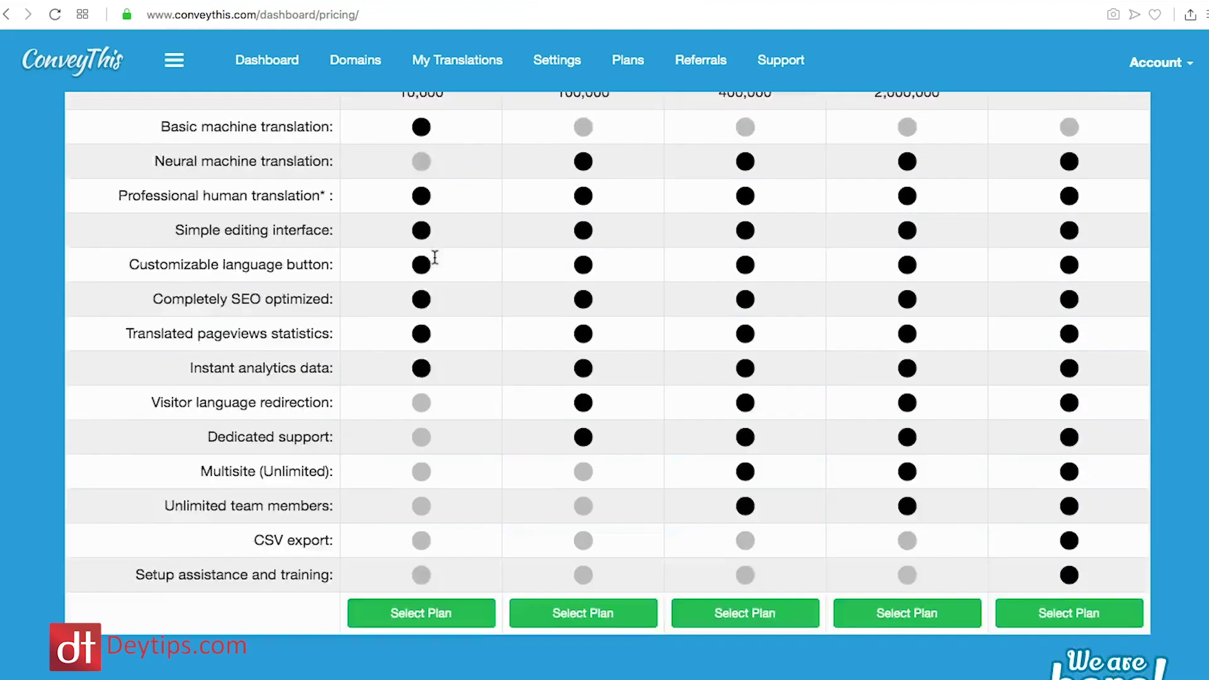
scroll(434, 256, up, 5)
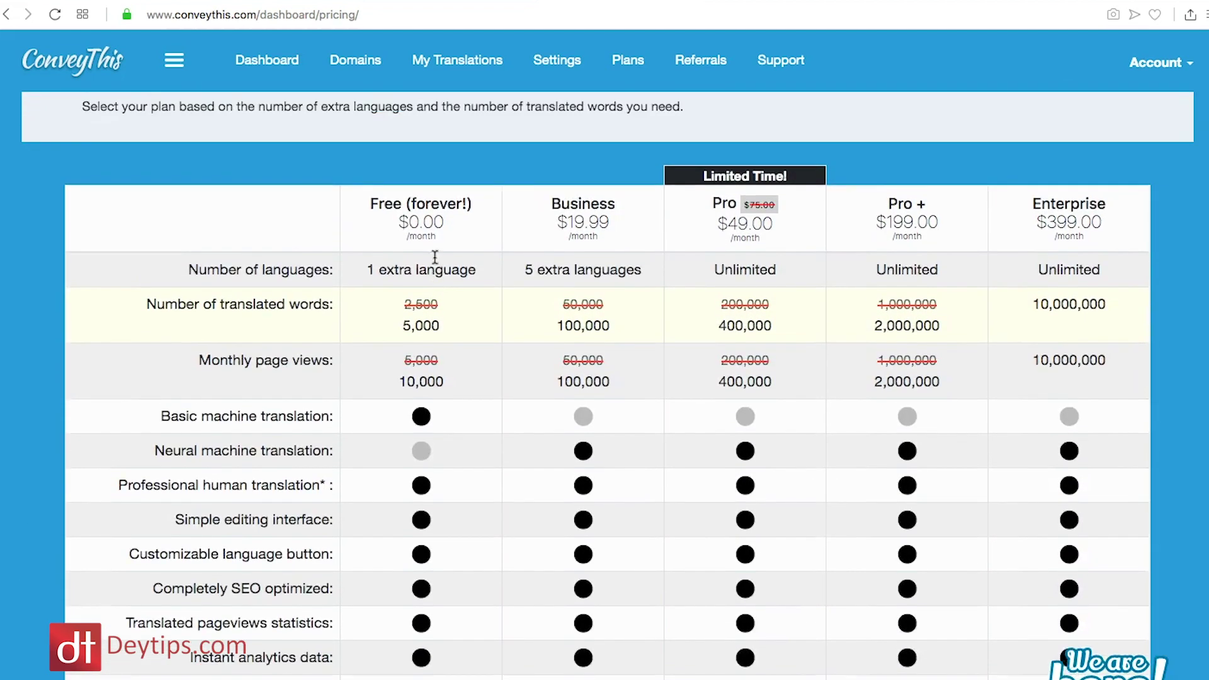
scroll(435, 257, up, 1)
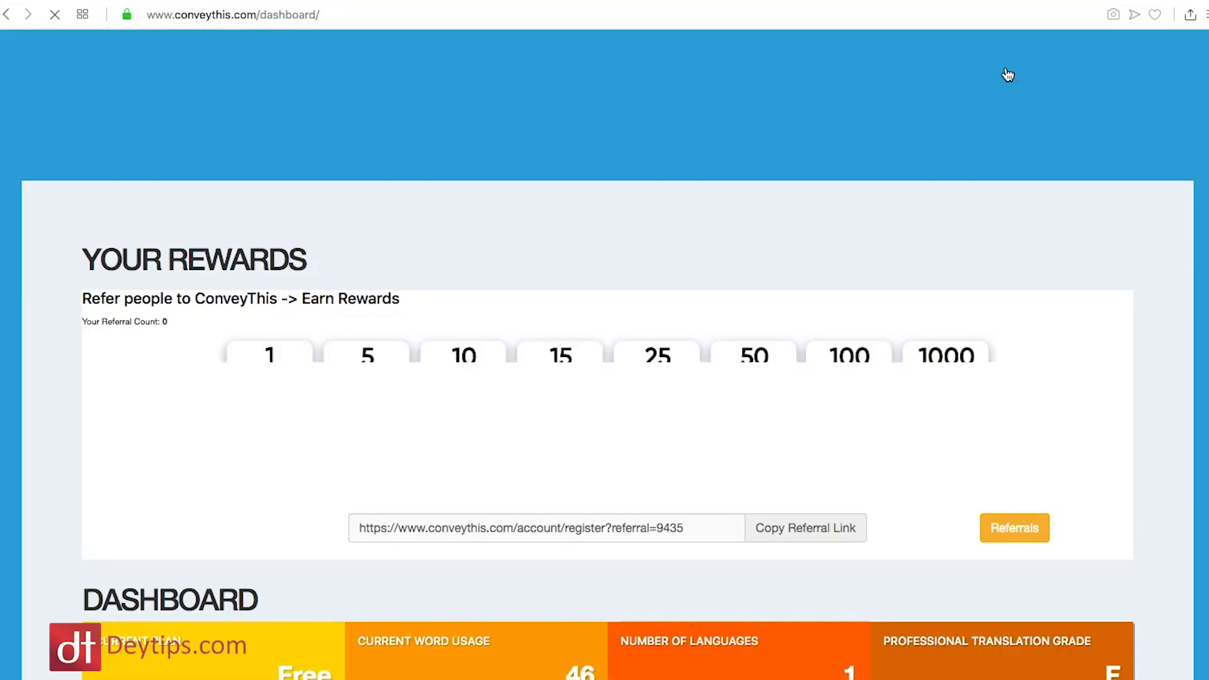
Step: Review usage of 46 of 5,000 words and 1 language, then return to the Shopify Apps page
scroll(474, 292, down, 3)
scroll(475, 292, down, 2)
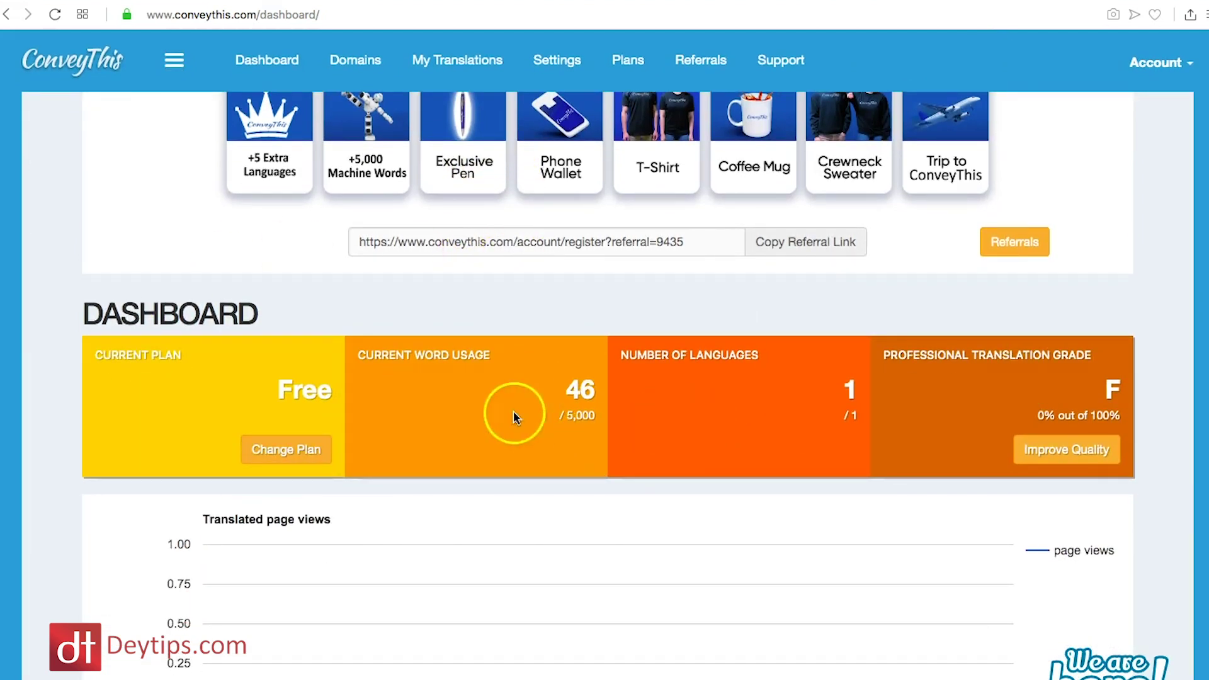
scroll(479, 420, down, 1)
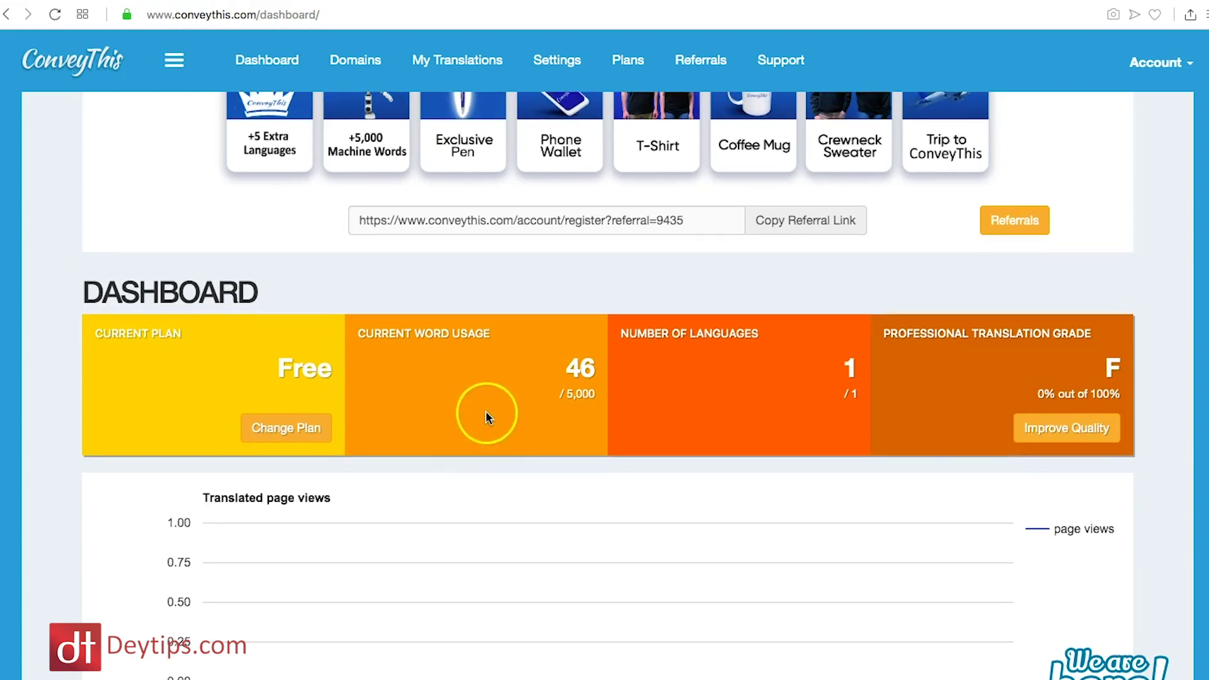
scroll(485, 415, down, 5)
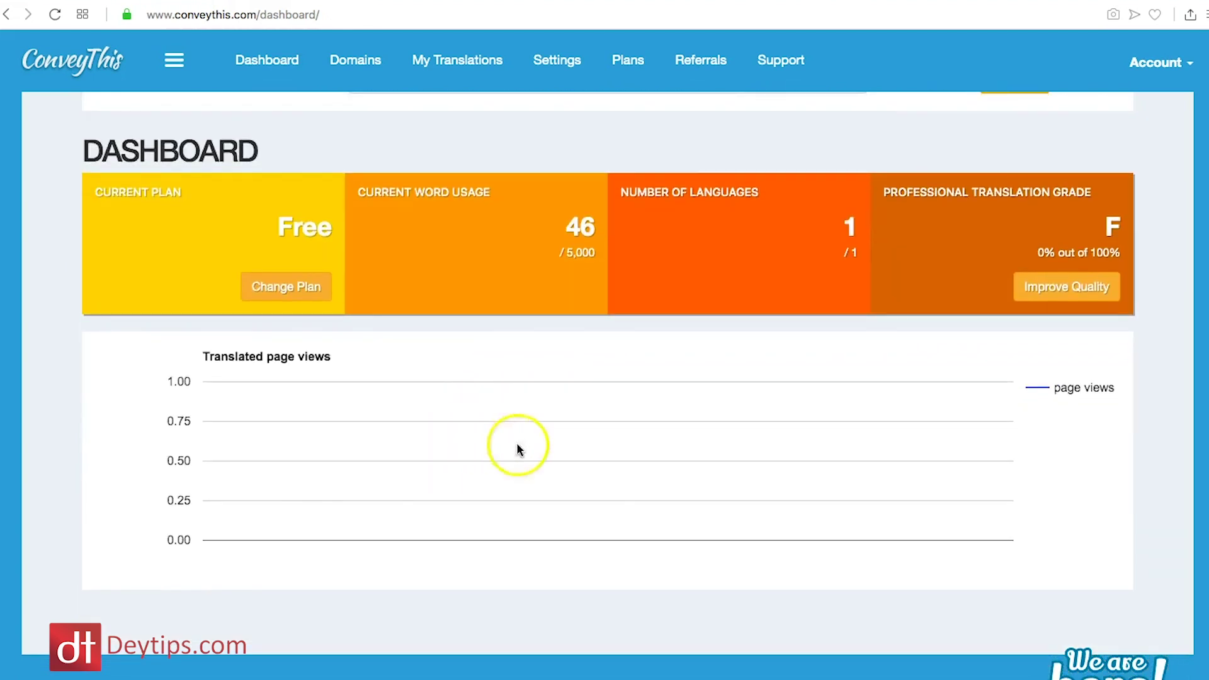
scroll(517, 449, down, 5)
scroll(548, 448, up, 12)
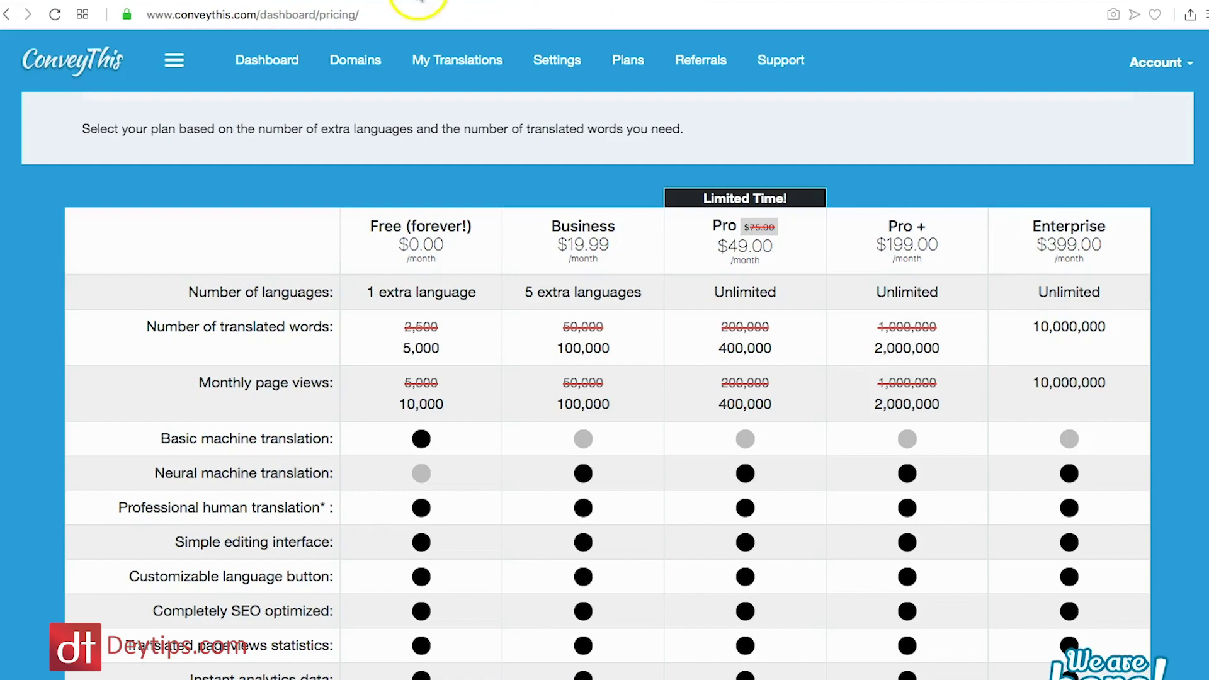
click(418, 3)
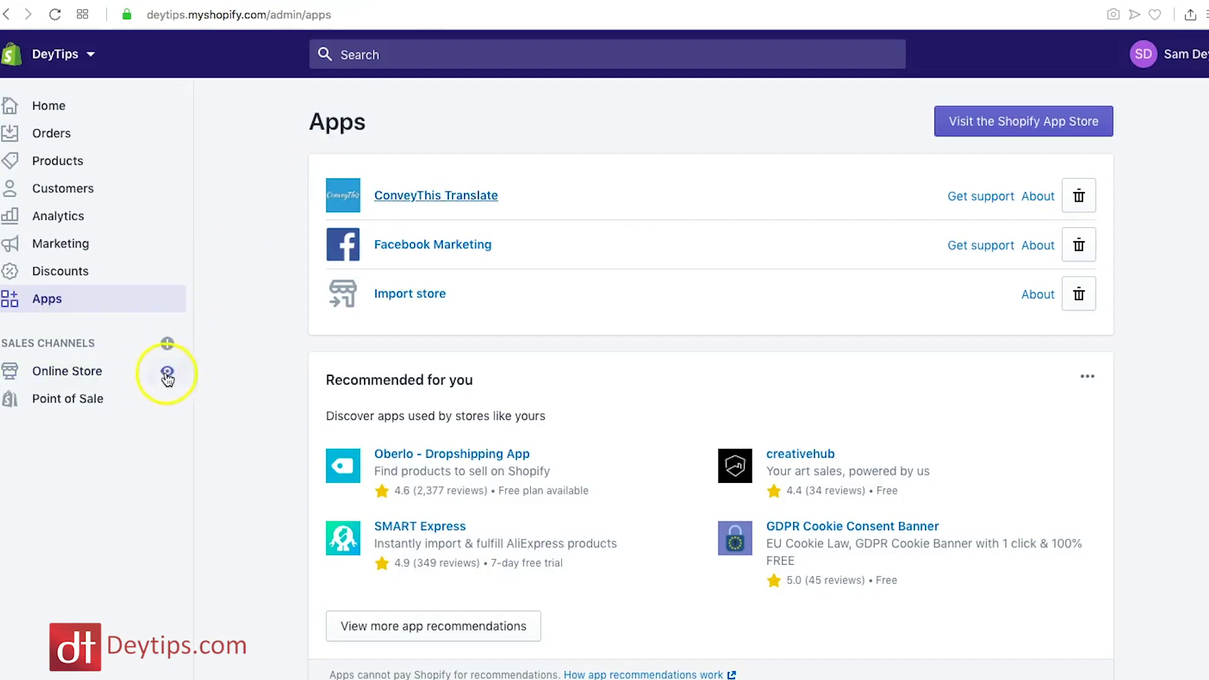
Step: Preview the live storefront and switch it to French with the ConveyThis language switcher
click(166, 377)
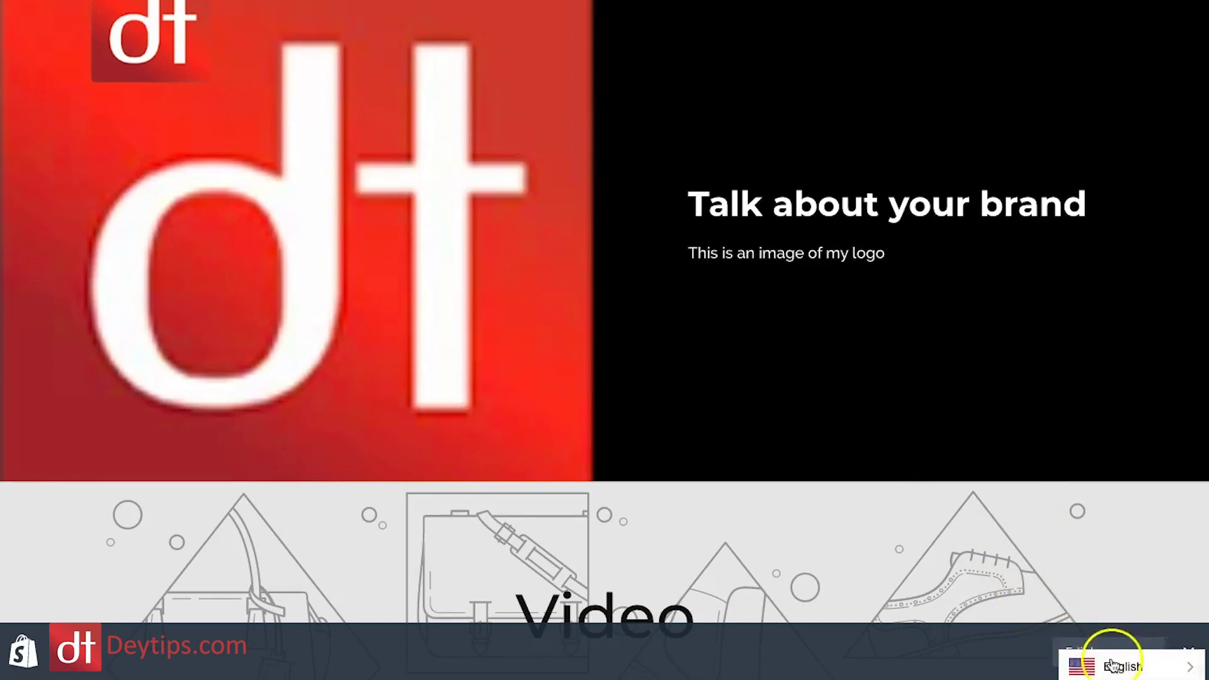
click(1165, 671)
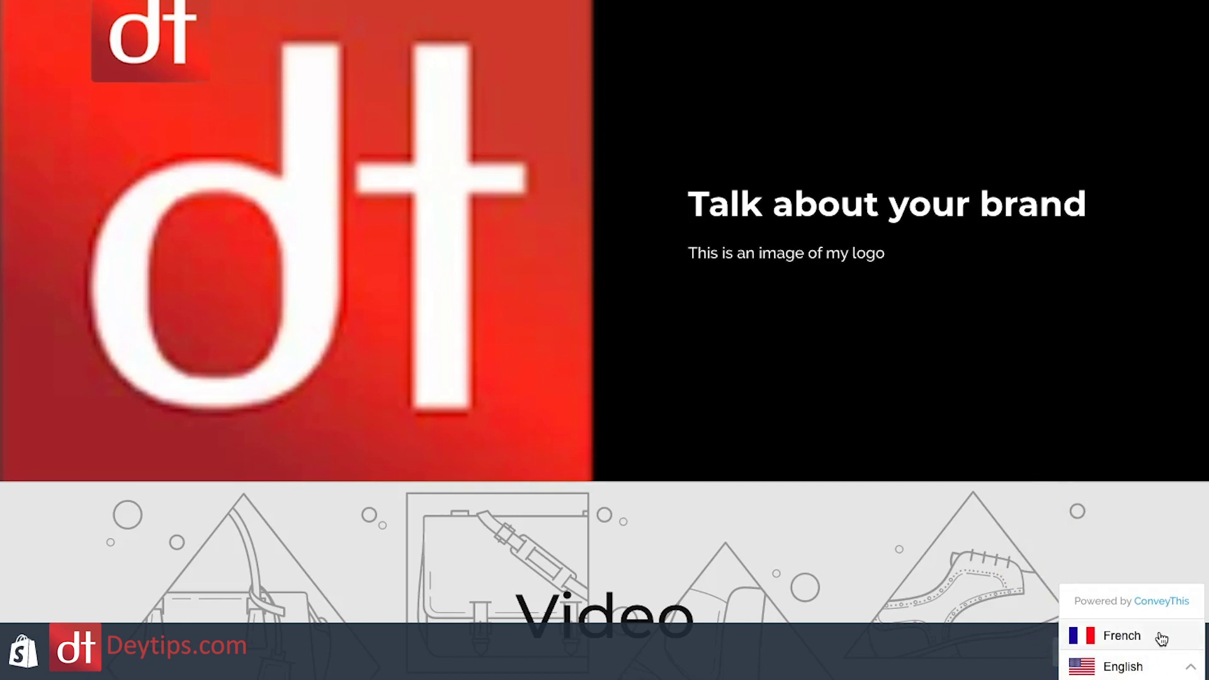
click(1161, 639)
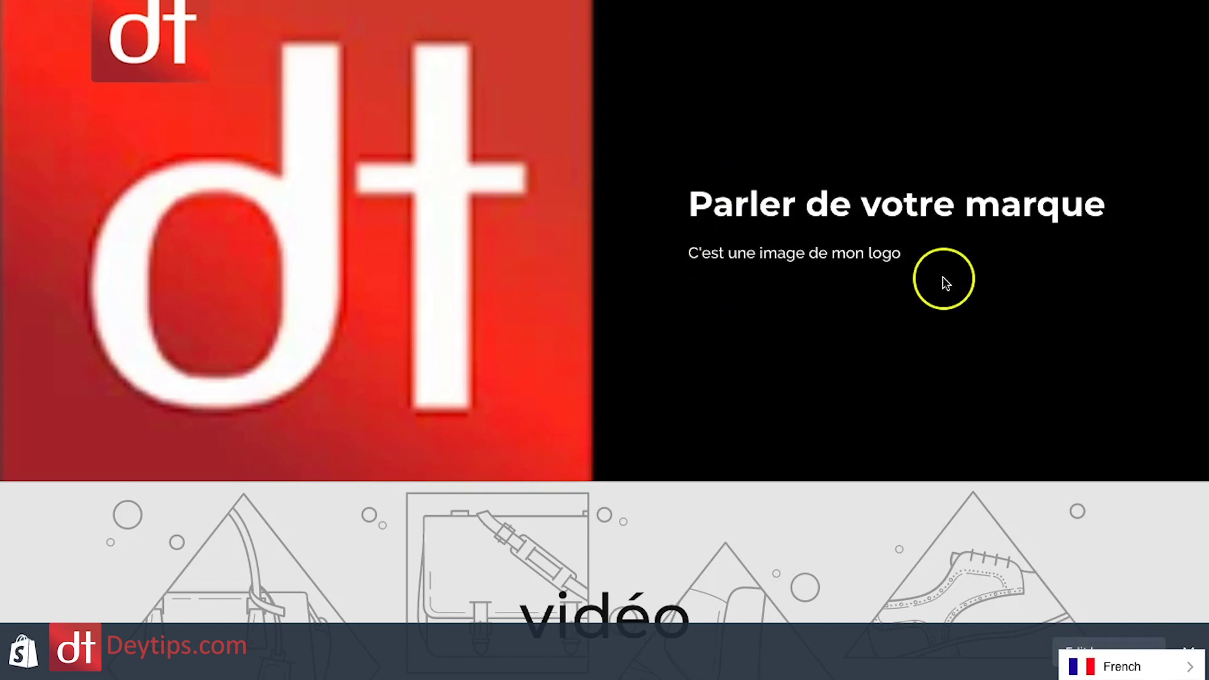
scroll(942, 277, down, 15)
scroll(942, 277, up, 15)
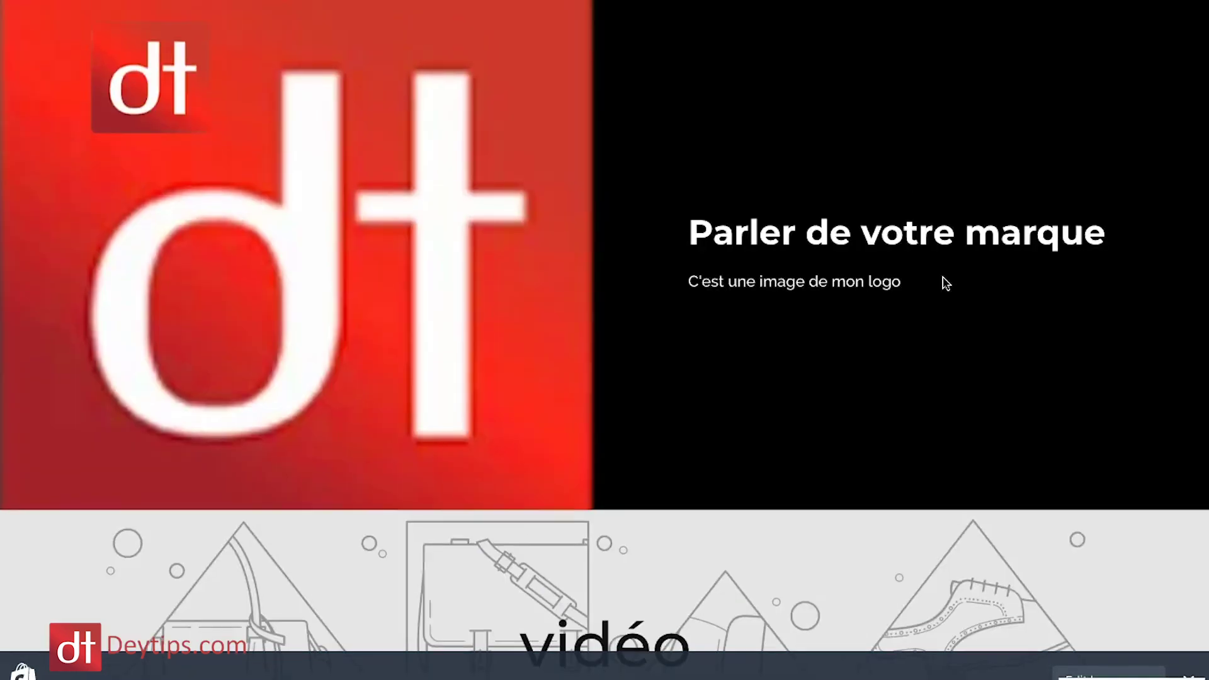